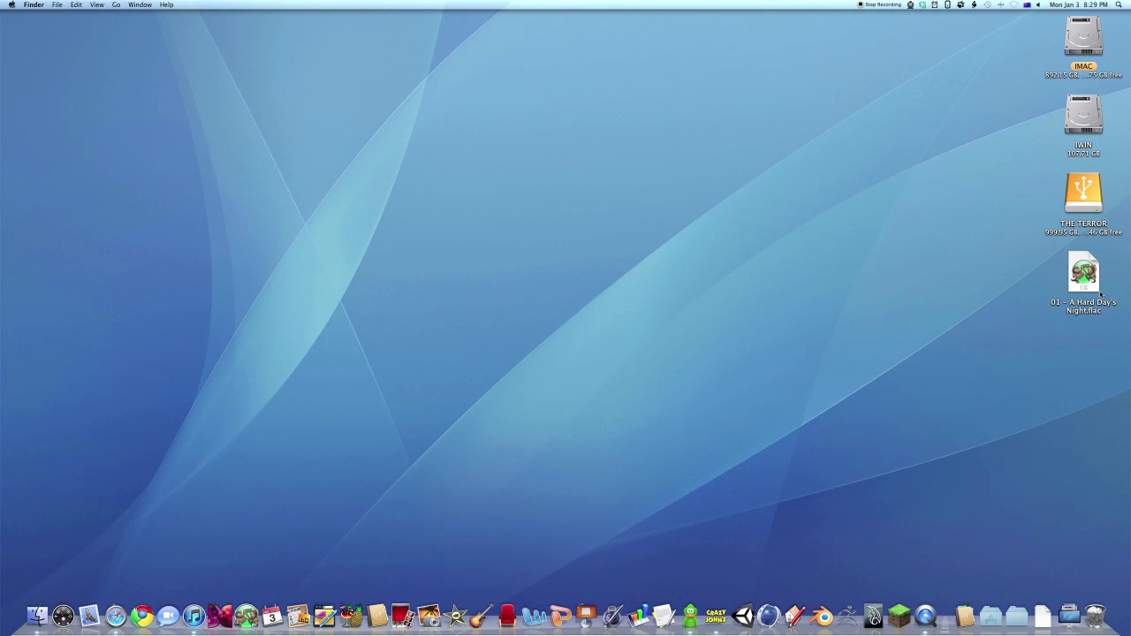
Move the file 01 - A Hard Day's Night.flac to an open area of the desktop, away from the drive icons
{"action": "left_click_drag", "start_coordinate": [1099, 292], "coordinate": [475, 249]}
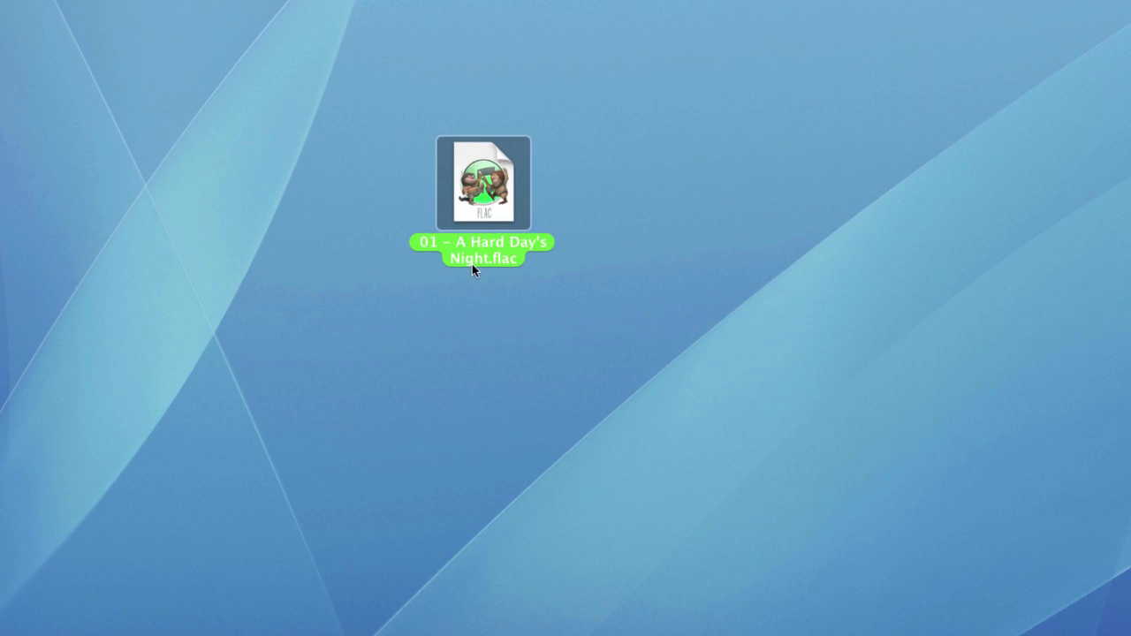
{"action": "left_click", "coordinate": [483, 289]}
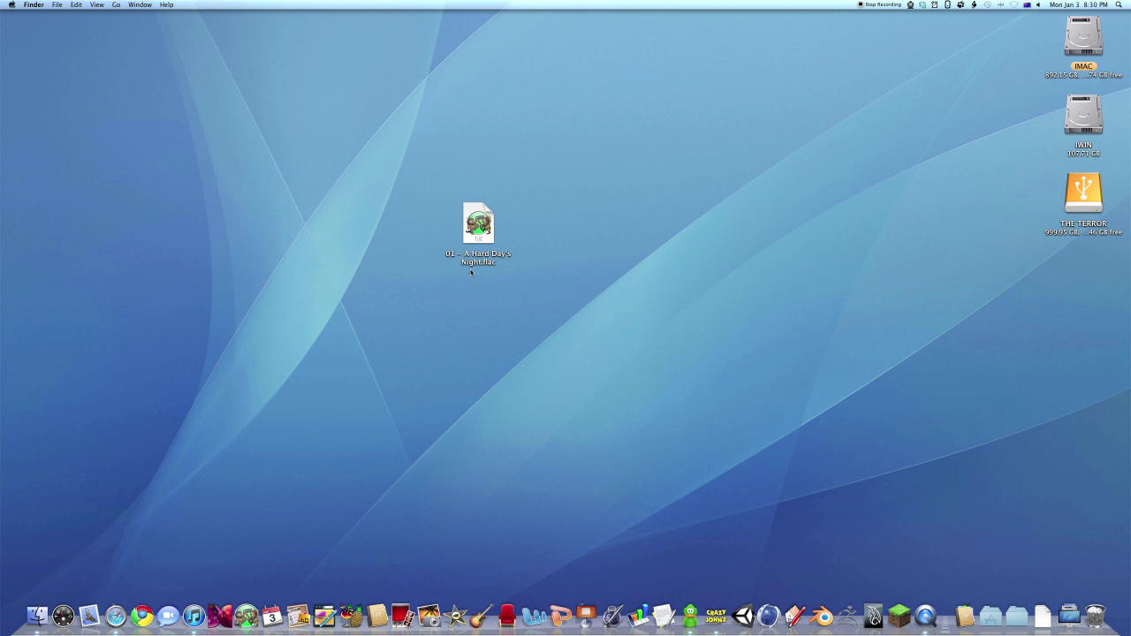
{"action": "key", "text": "ctrl+Down"}
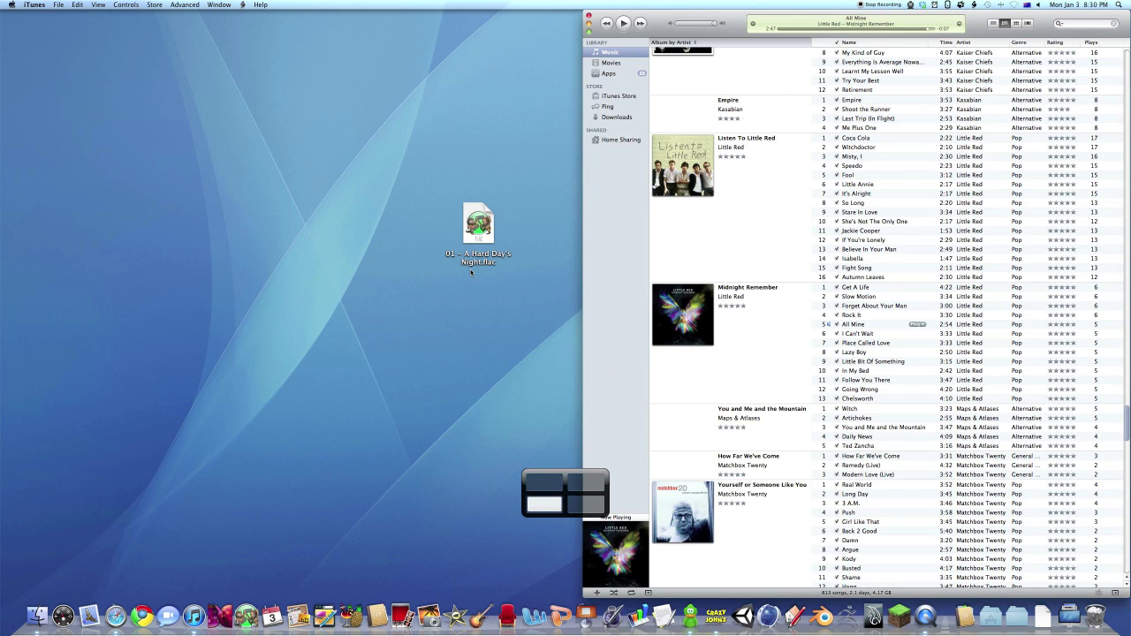
{"action": "key", "text": "ctrl+Right"}
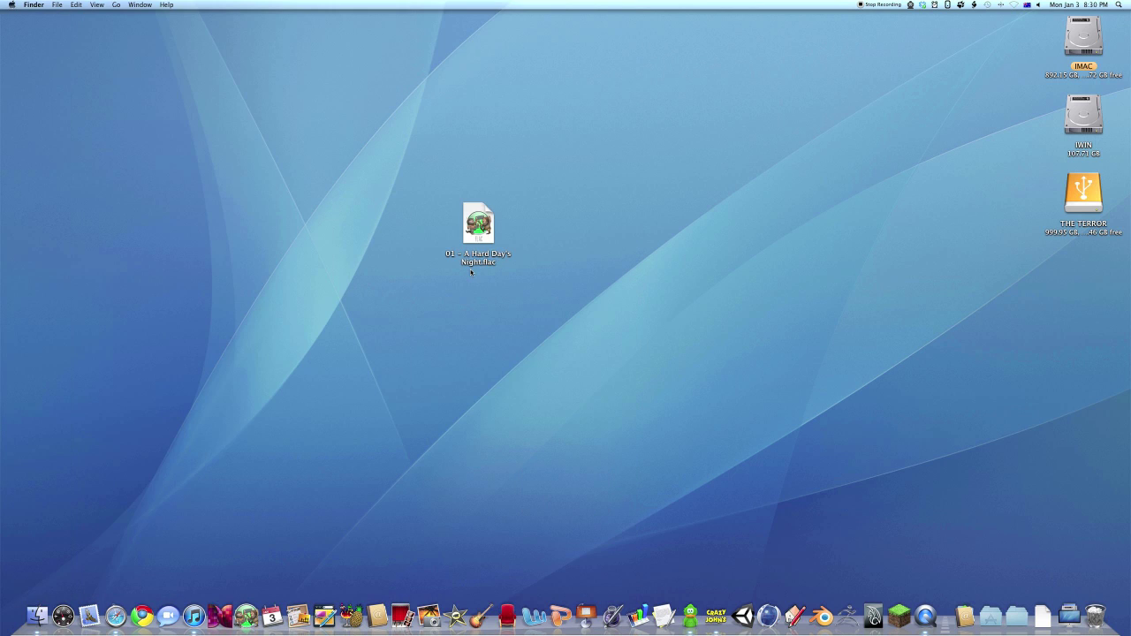
{"action": "key", "text": "ctrl+Right"}
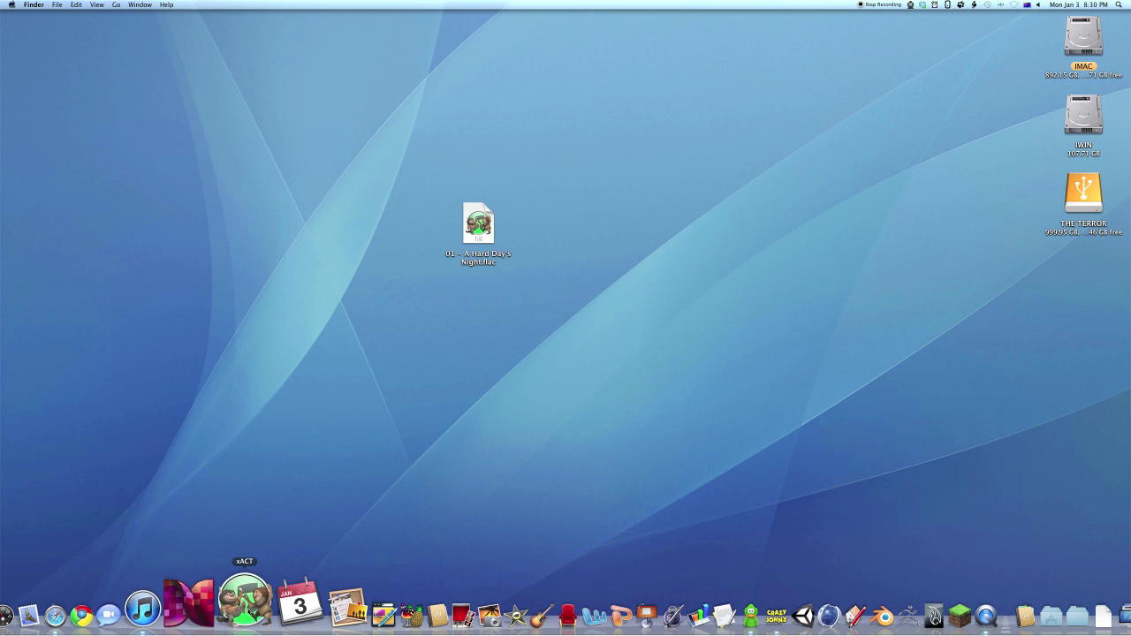
Open Miro Video Converter and place its window next to the FLAC file
{"action": "left_click", "coordinate": [240, 608]}
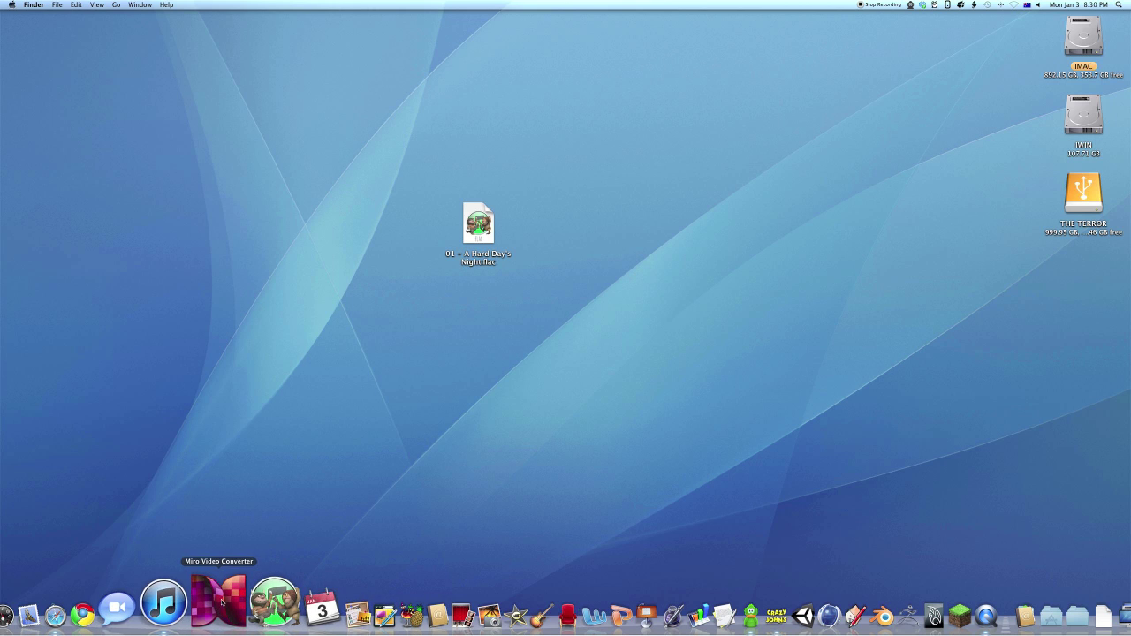
{"action": "left_click", "coordinate": [222, 606]}
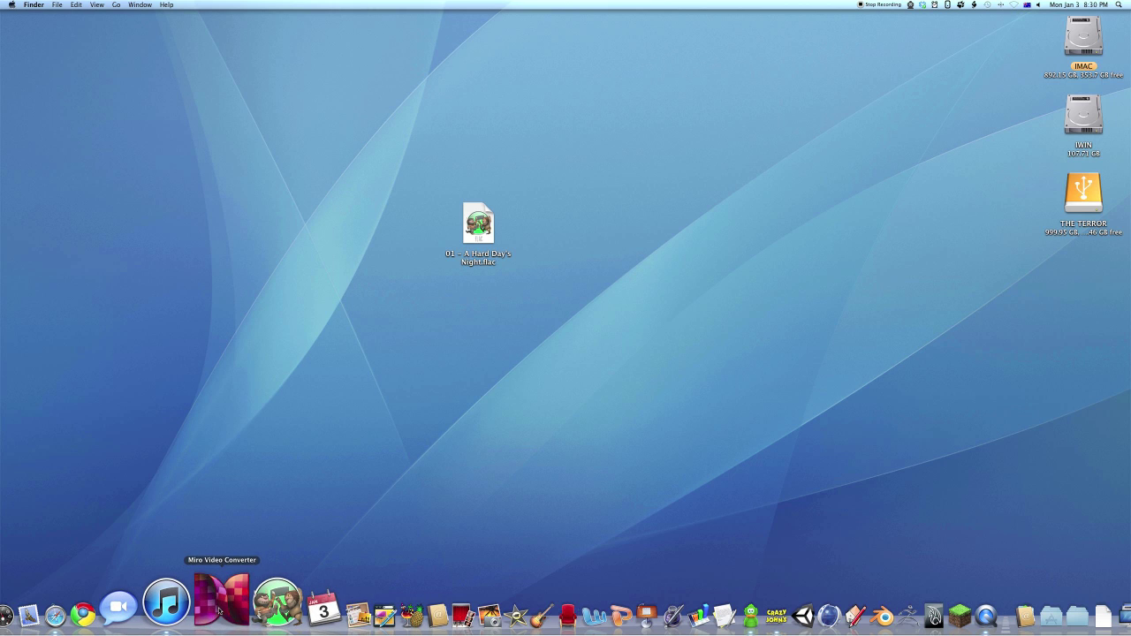
{"action": "left_click_drag", "start_coordinate": [217, 99], "coordinate": [627, 156]}
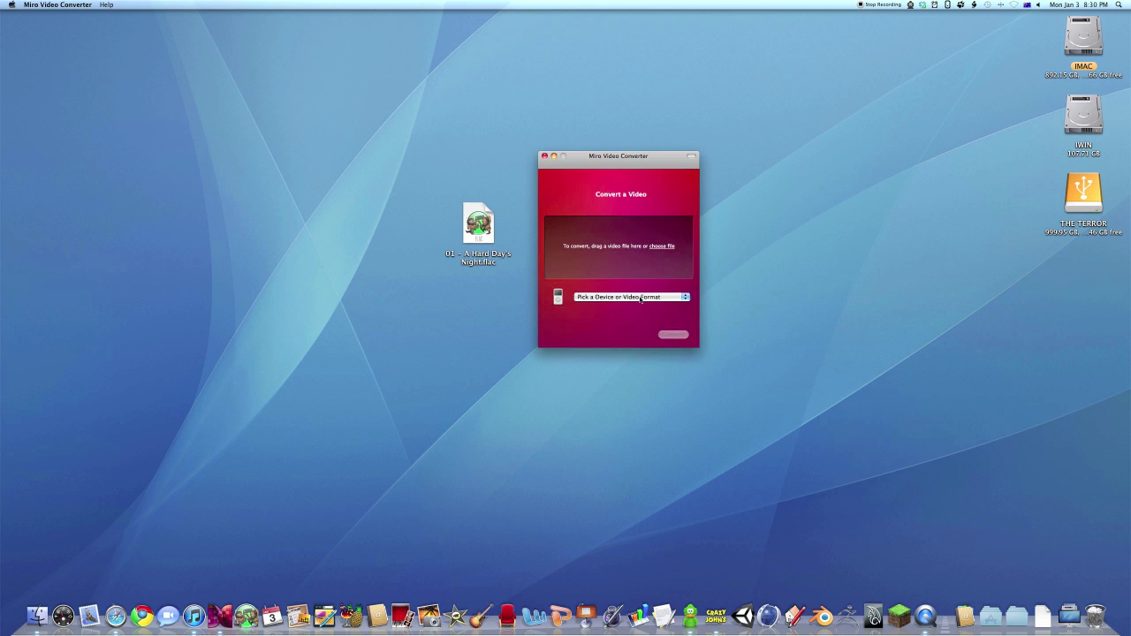
Load 01 - A Hard Day's Night.flac into the converter and convert it to MP3 (Audio only)
{"action": "left_click_drag", "start_coordinate": [484, 235], "coordinate": [624, 262]}
{"action": "left_click", "coordinate": [651, 296]}
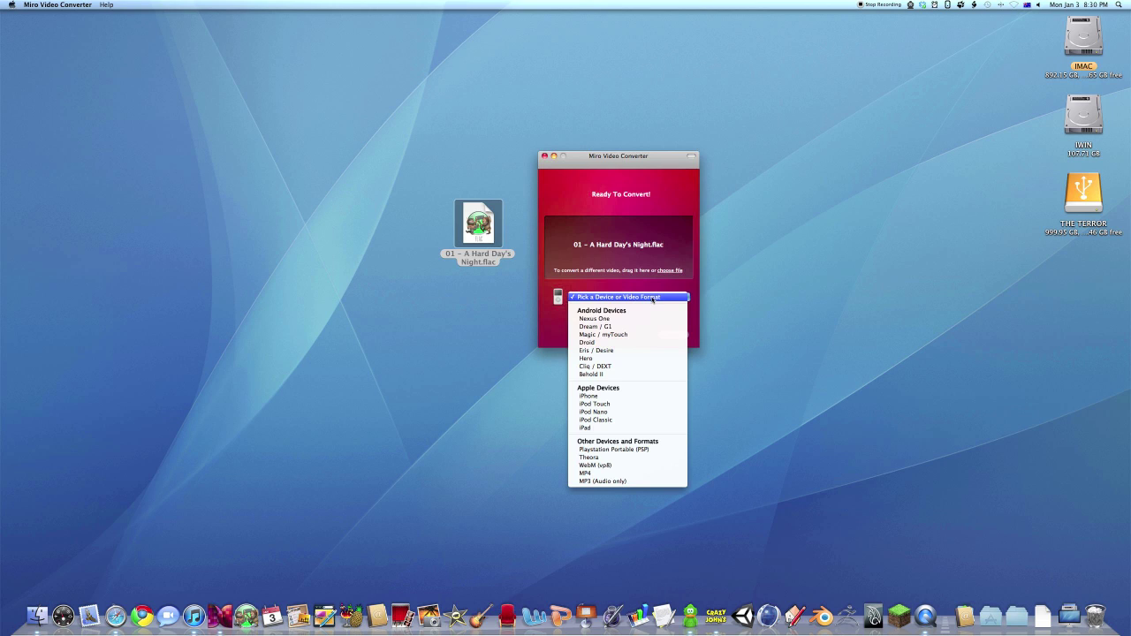
{"action": "left_click", "coordinate": [607, 481]}
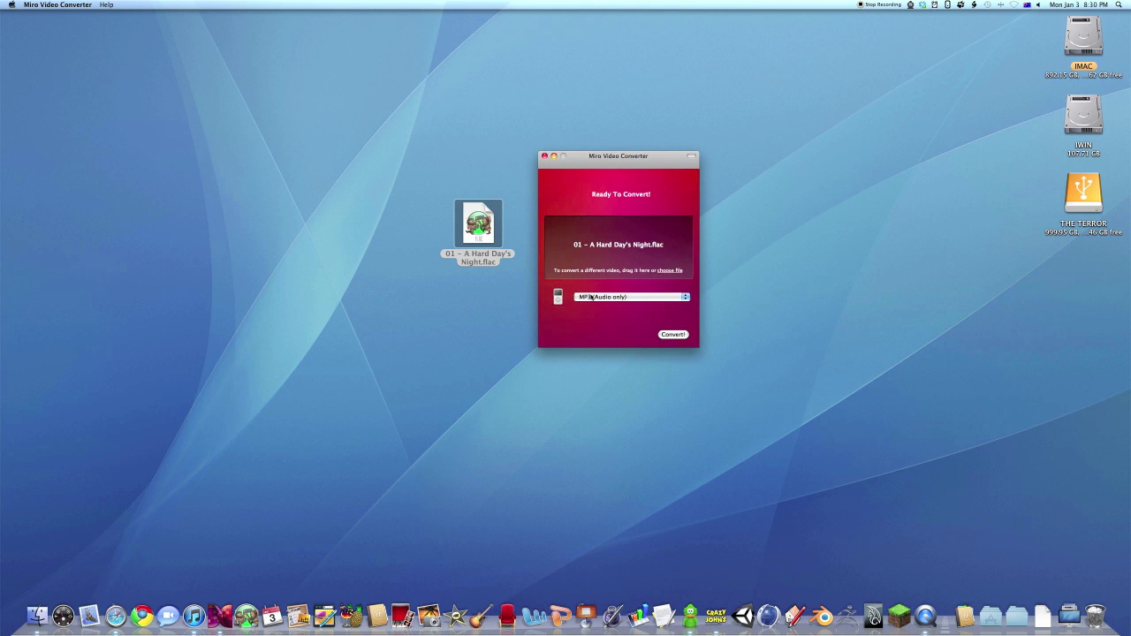
{"action": "left_click", "coordinate": [664, 335]}
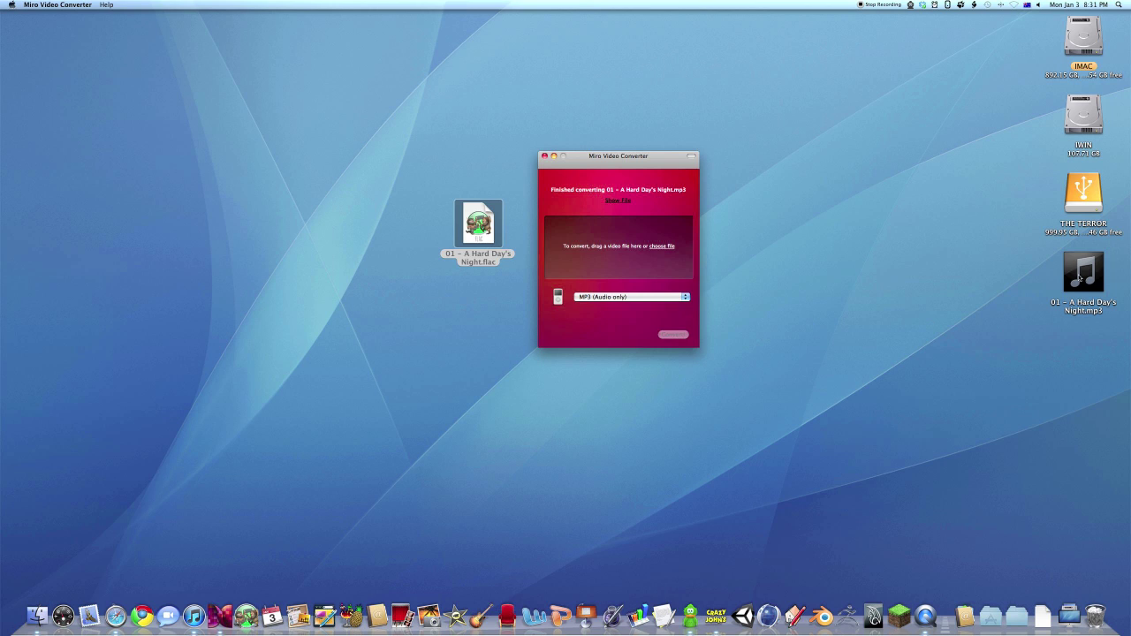
Move the converted MP3 file to an open area of the desktop and quit Miro Video Converter
{"action": "left_click_drag", "start_coordinate": [1078, 279], "coordinate": [838, 139]}
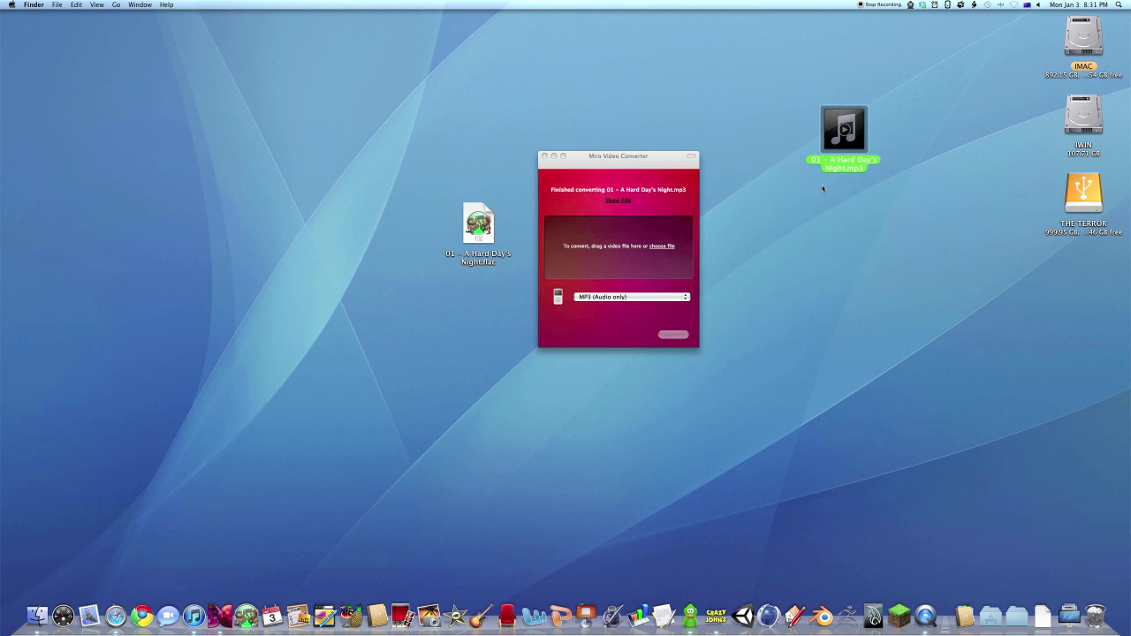
{"action": "left_click", "coordinate": [616, 168]}
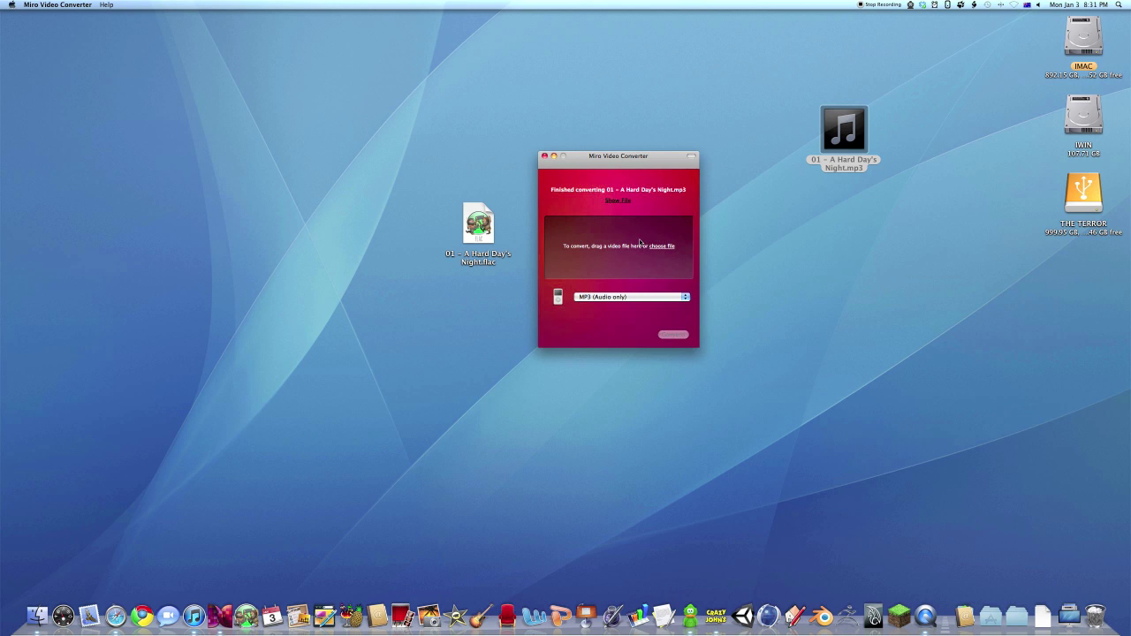
{"action": "key", "text": "super+q"}
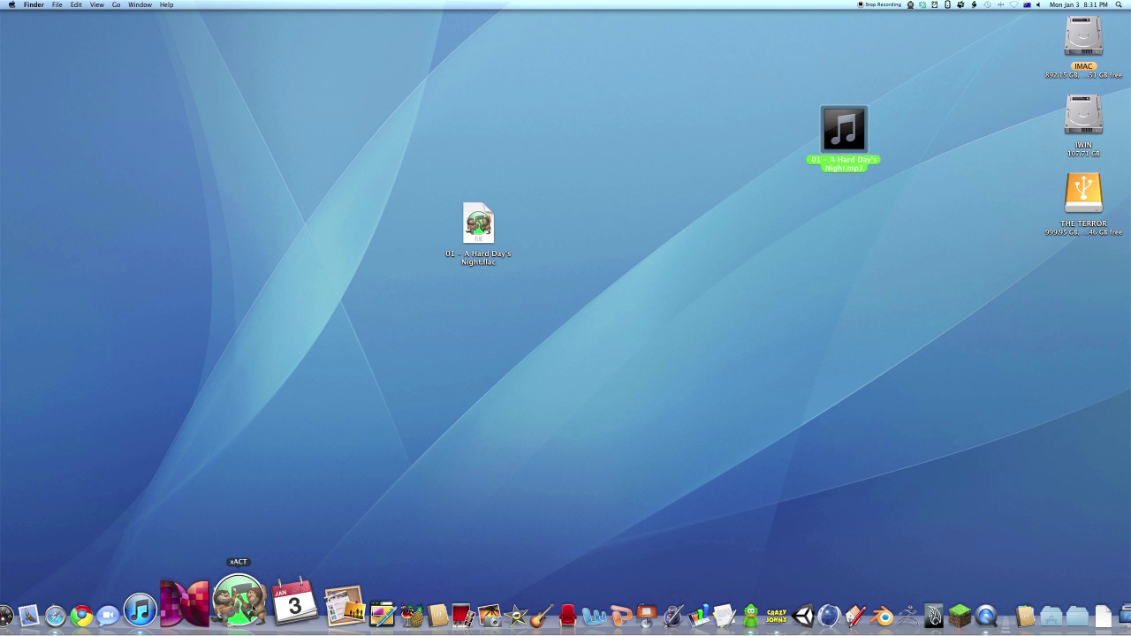
Open xACT, move its window clear of the FLAC file and show the decode settings
{"action": "left_click", "coordinate": [239, 608]}
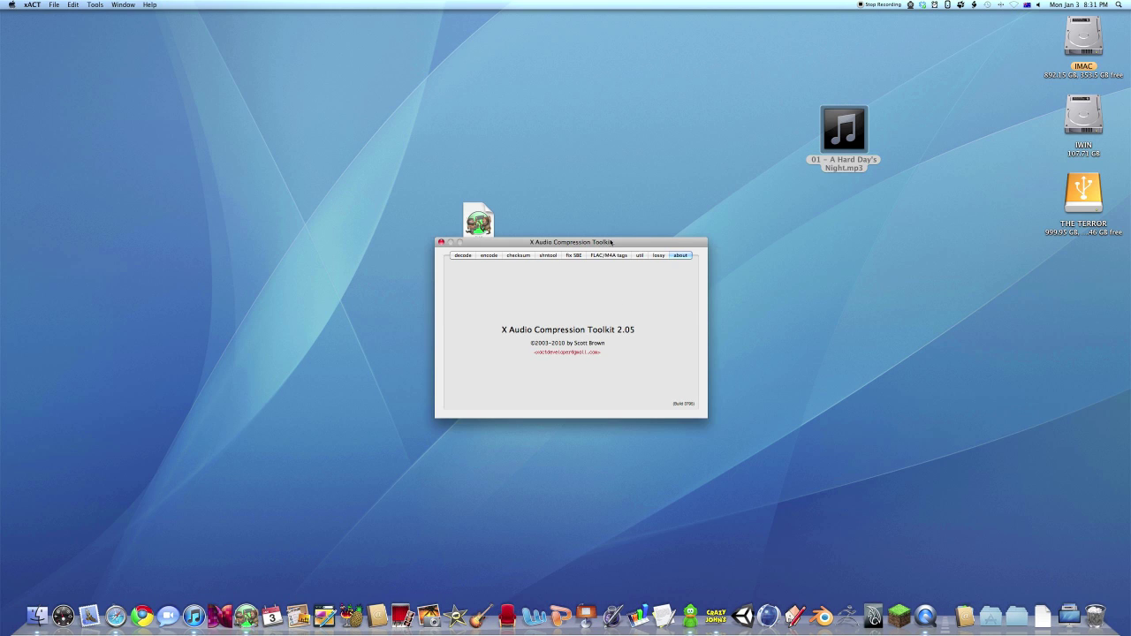
{"action": "left_click_drag", "start_coordinate": [609, 242], "coordinate": [651, 283]}
{"action": "left_click", "coordinate": [505, 297]}
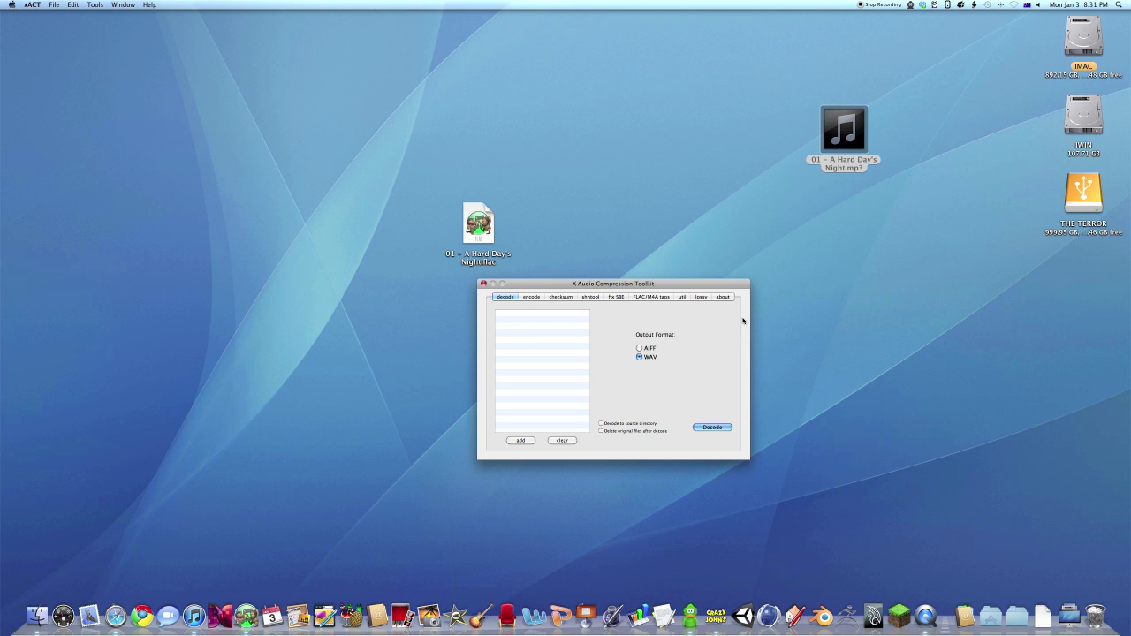
{"action": "left_click", "coordinate": [723, 298]}
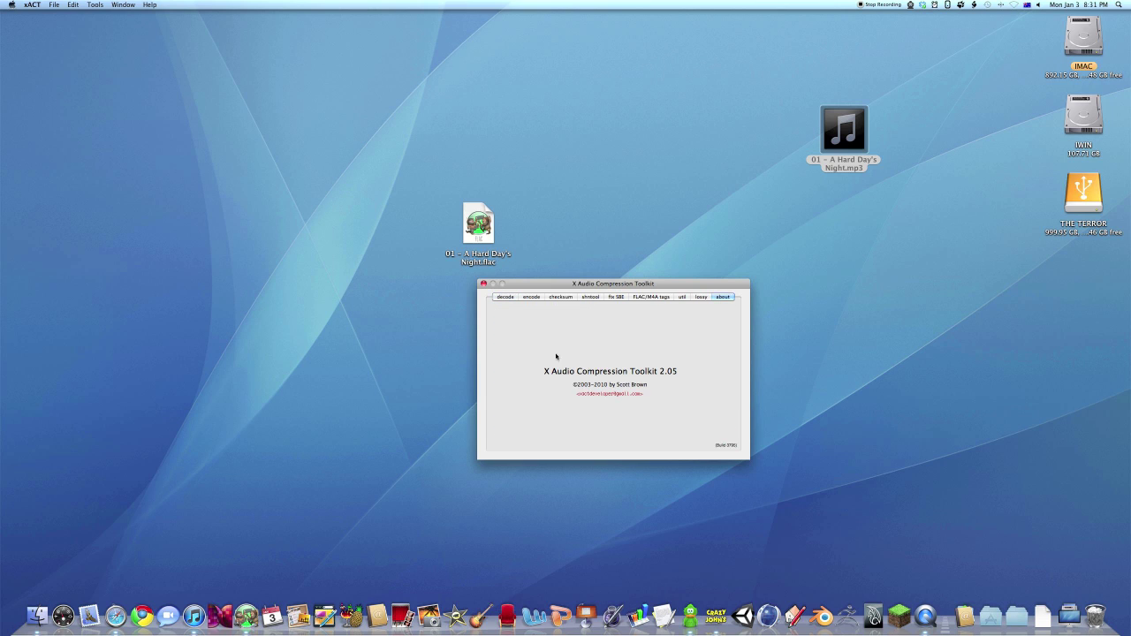
{"action": "left_click", "coordinate": [512, 300]}
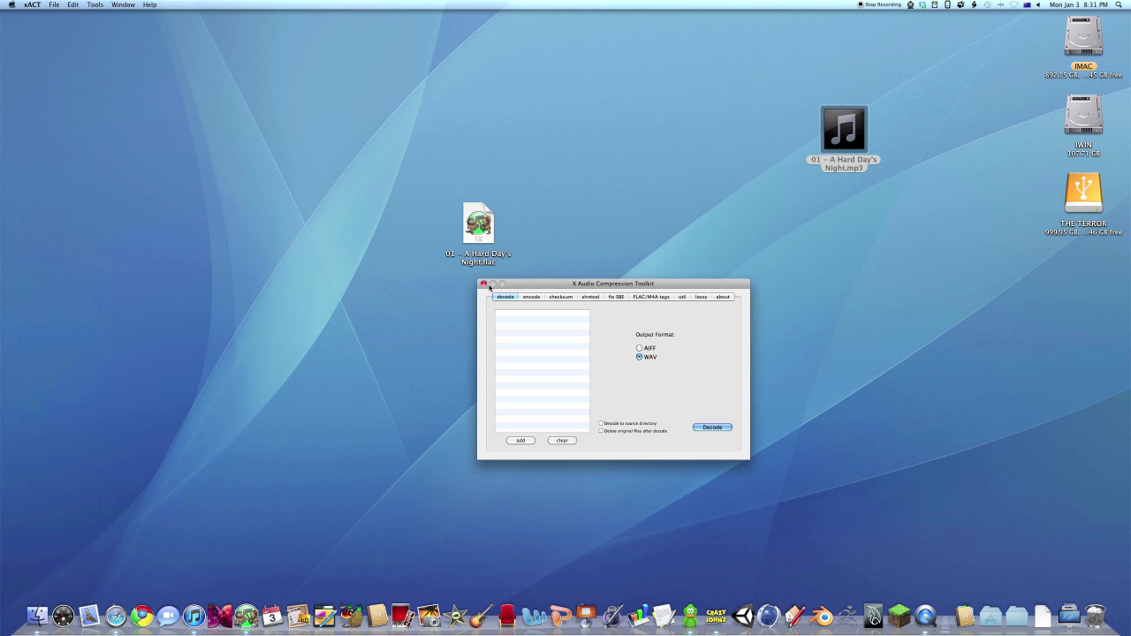
Add 01 - A Hard Day's Night.flac to the decode list and decode it to WAV with Decode to source directory enabled
{"action": "left_click_drag", "start_coordinate": [478, 226], "coordinate": [530, 353]}
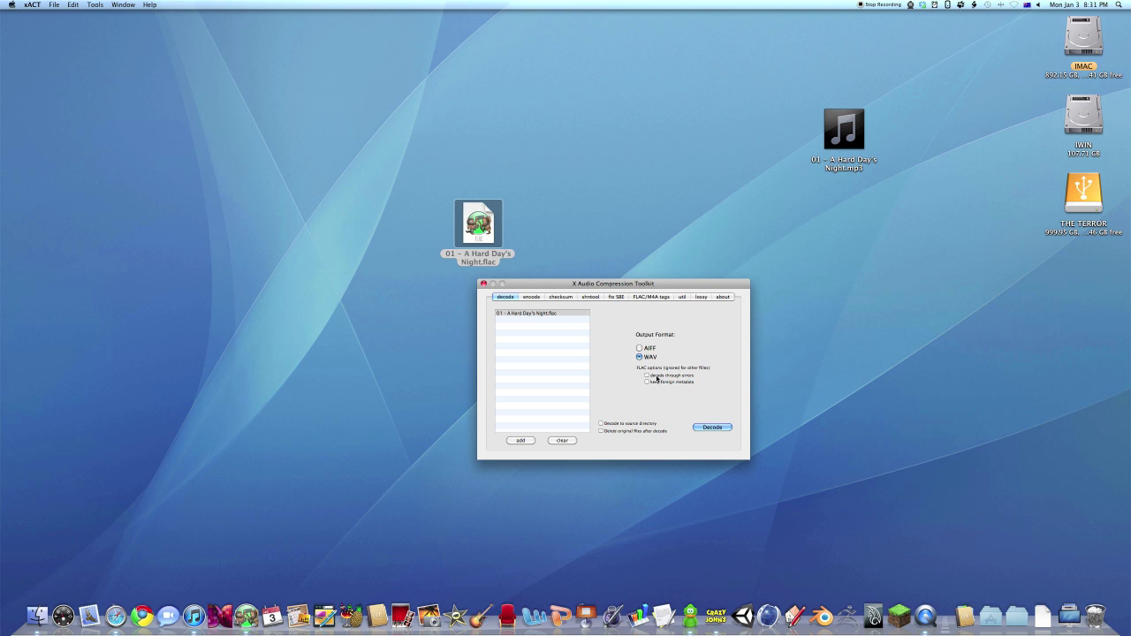
{"action": "mouse_move", "coordinate": [647, 377]}
{"action": "left_click", "coordinate": [601, 424]}
{"action": "left_click", "coordinate": [711, 428]}
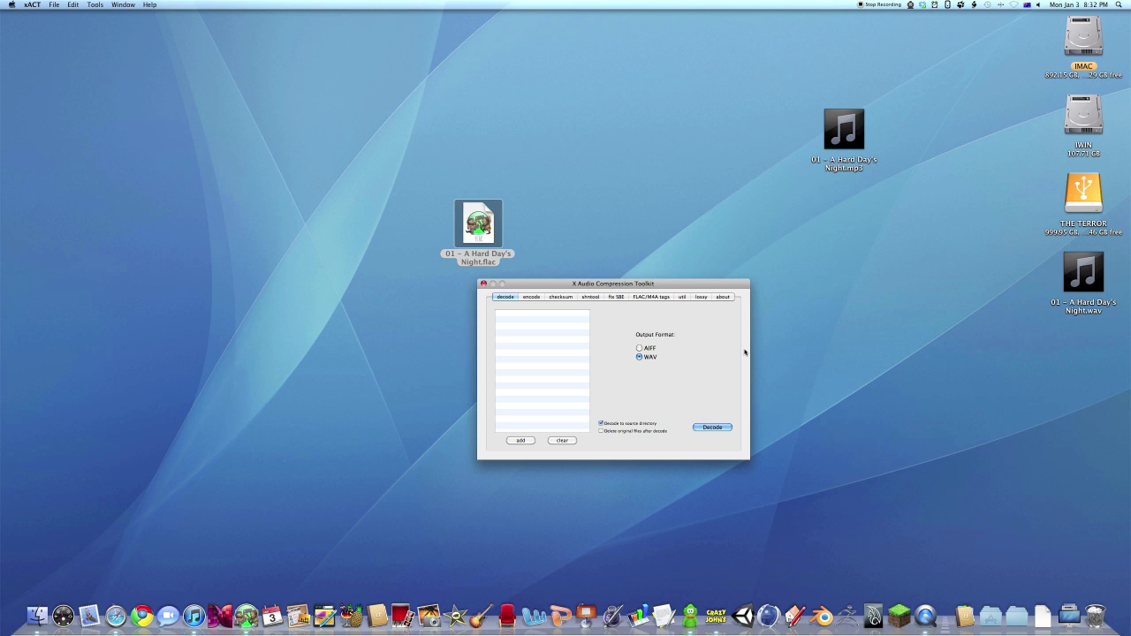
Move the decoded WAV file between the FLAC and MP3 files on the desktop and hide the xACT window
{"action": "left_click_drag", "start_coordinate": [1083, 274], "coordinate": [634, 182]}
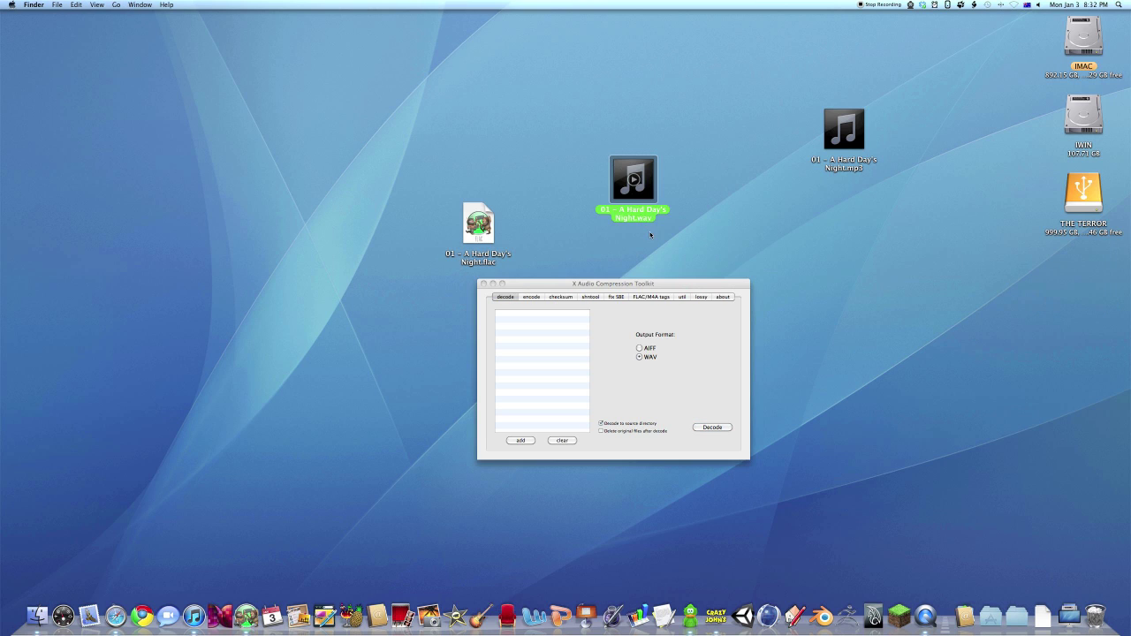
{"action": "key", "text": "alt+super+h"}
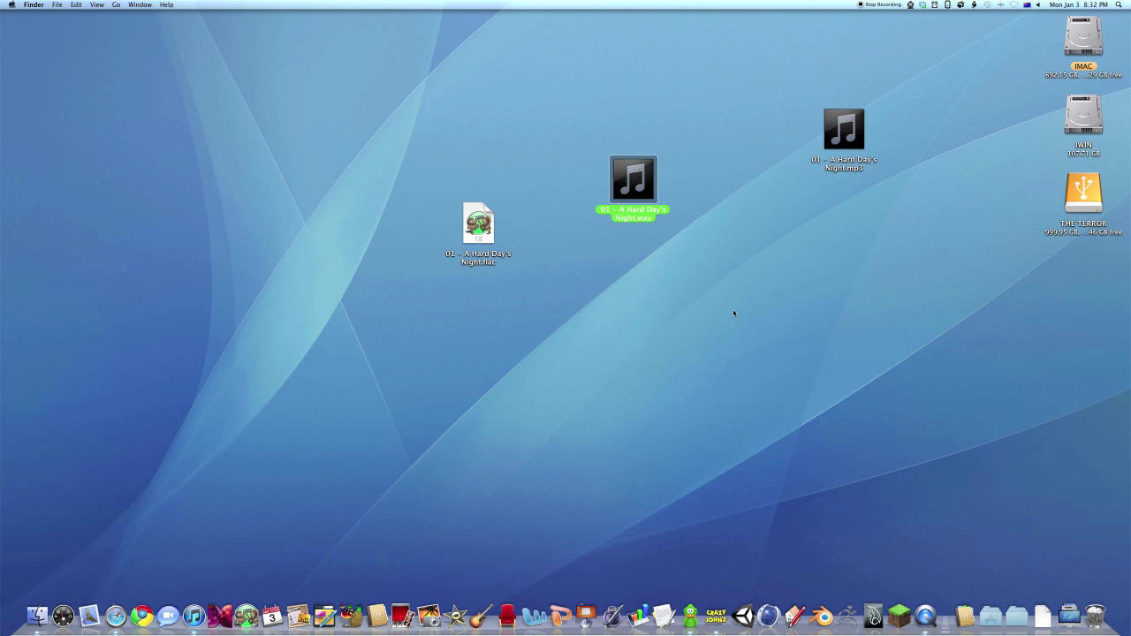
Group the MP3, WAV and FLAC files close together on the desktop, clear of the area the iTunes window occupies
{"action": "left_click", "coordinate": [726, 309]}
{"action": "left_click_drag", "start_coordinate": [779, 299], "coordinate": [618, 118]}
{"action": "left_click_drag", "start_coordinate": [598, 291], "coordinate": [677, 57]}
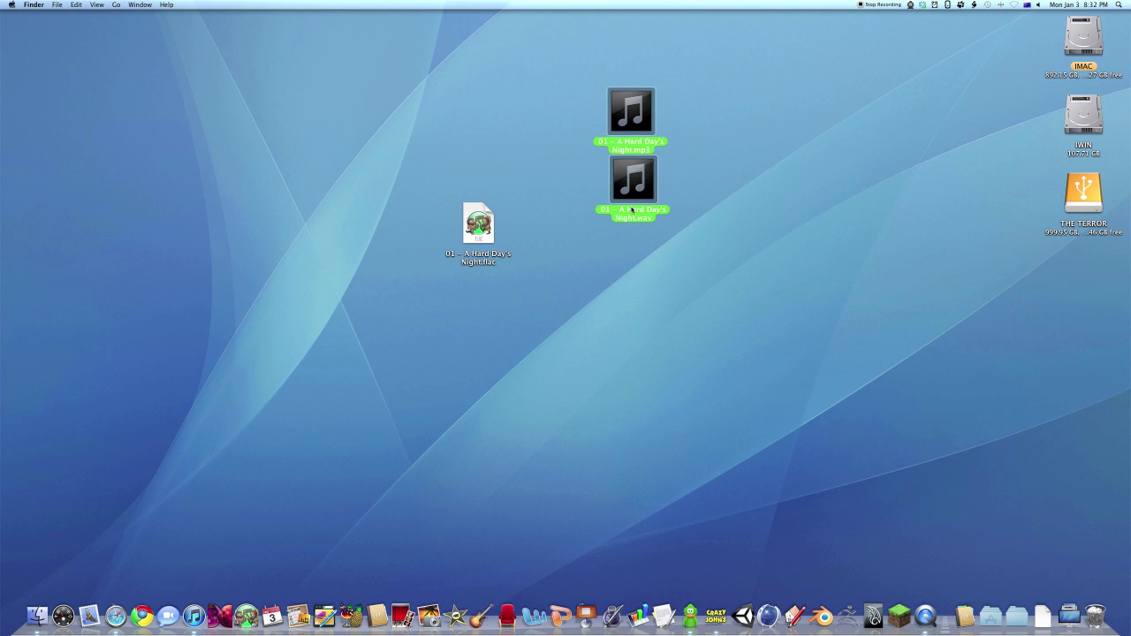
{"action": "left_click_drag", "start_coordinate": [631, 210], "coordinate": [190, 333]}
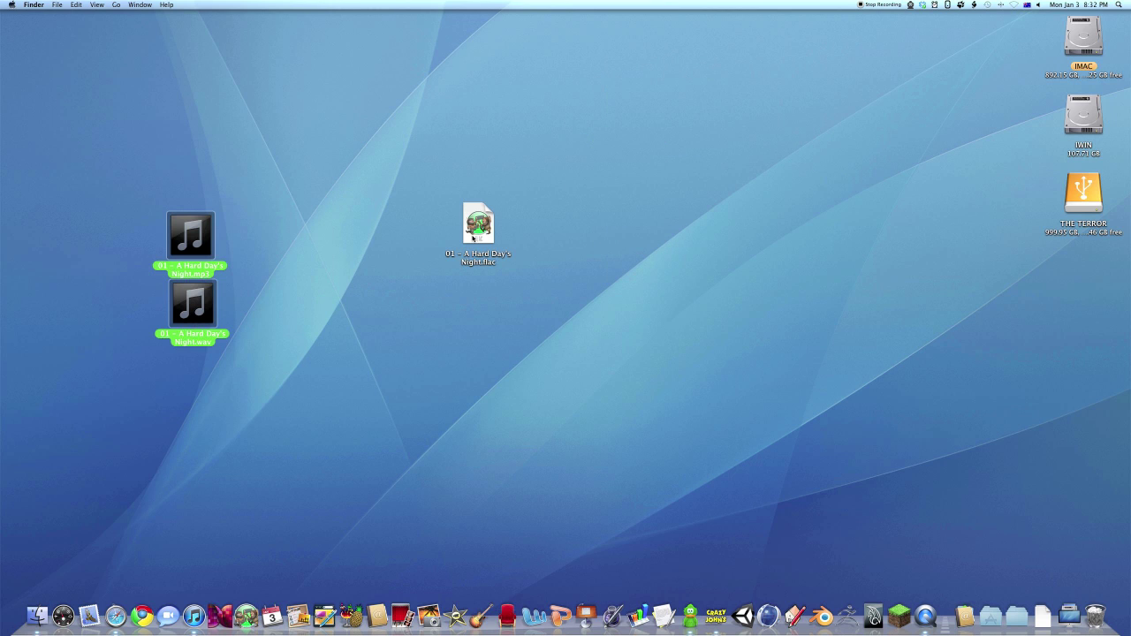
{"action": "left_click_drag", "start_coordinate": [472, 237], "coordinate": [256, 296]}
Switch to iTunes and add the WAV and MP3 versions of A Hard Day's Night to the music library
{"action": "double_click", "coordinate": [257, 296]}
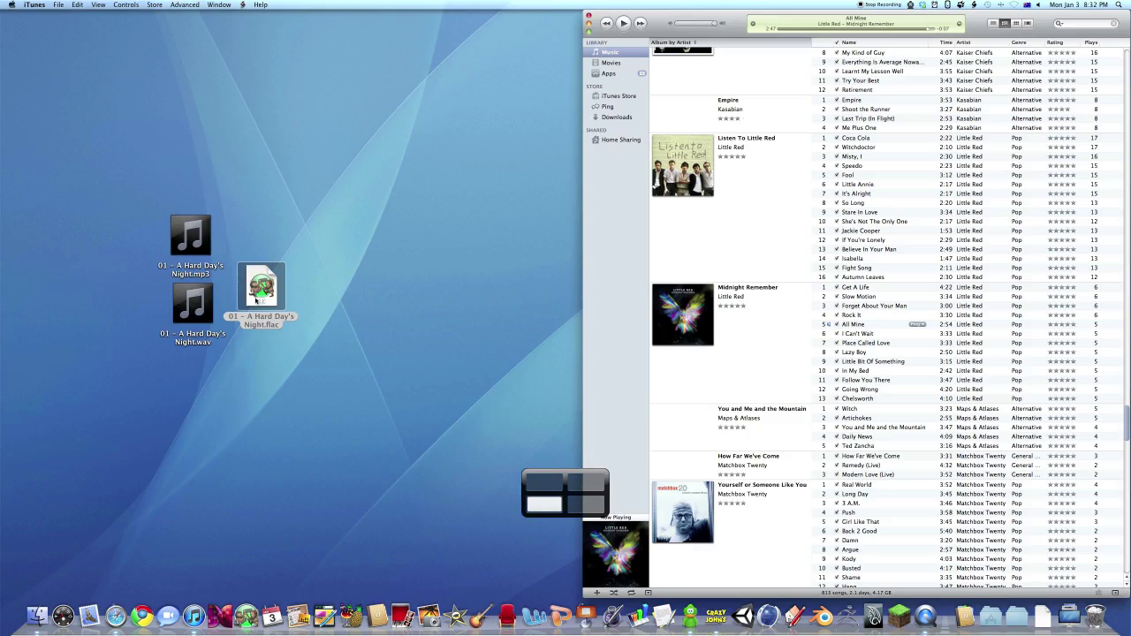
{"action": "scroll", "coordinate": [764, 504], "scroll_direction": "down", "scroll_amount": 15}
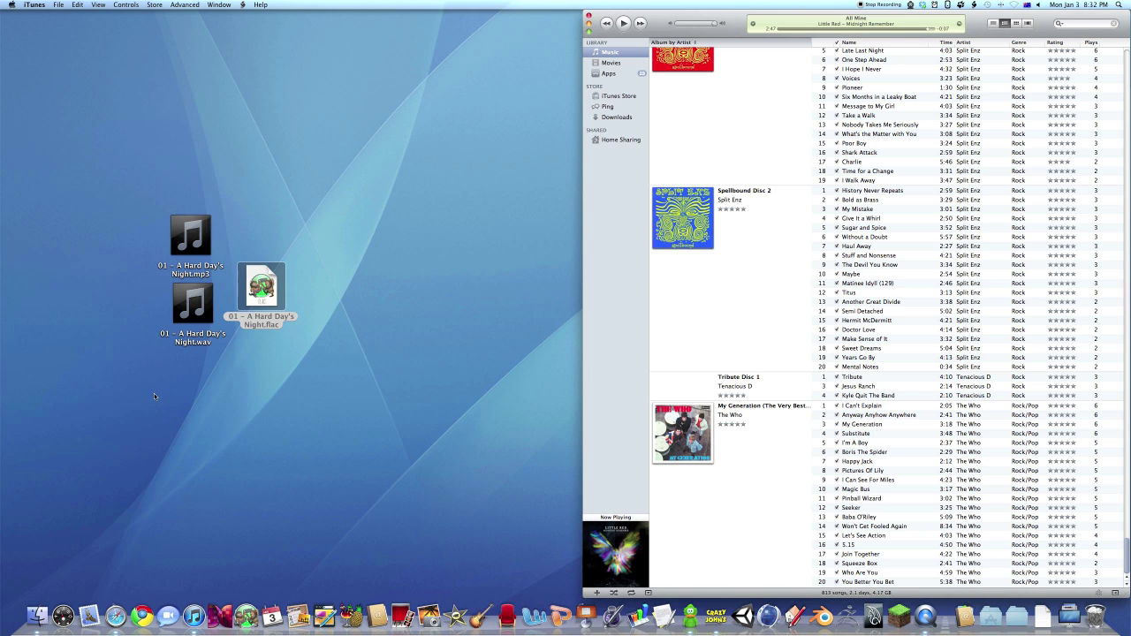
{"action": "left_click_drag", "start_coordinate": [153, 396], "coordinate": [776, 461]}
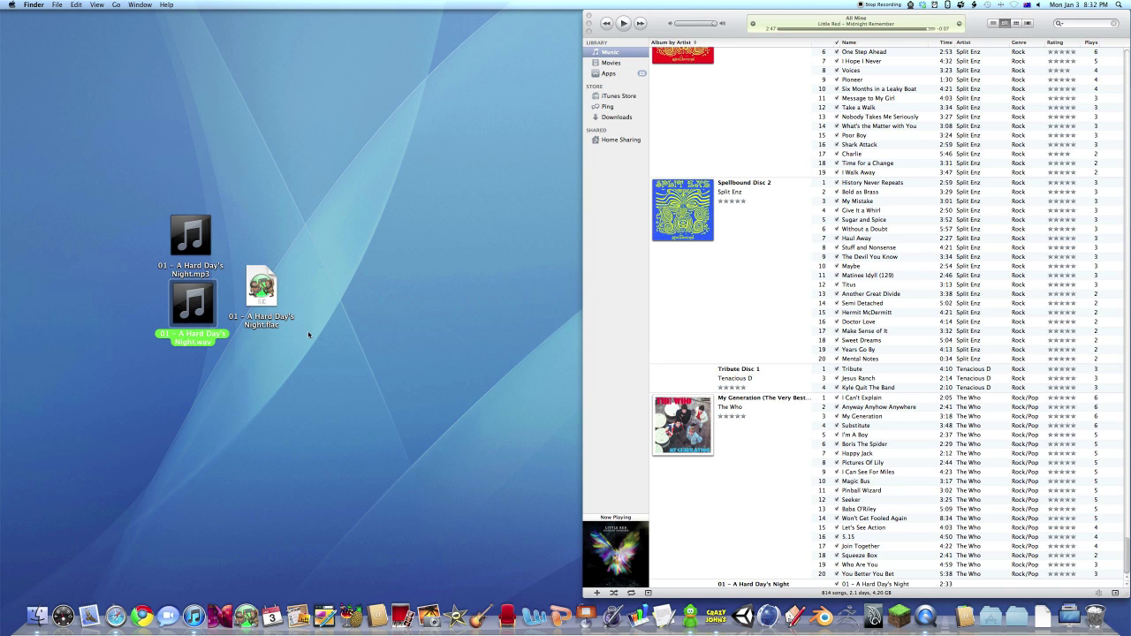
{"action": "left_click_drag", "start_coordinate": [196, 249], "coordinate": [783, 503]}
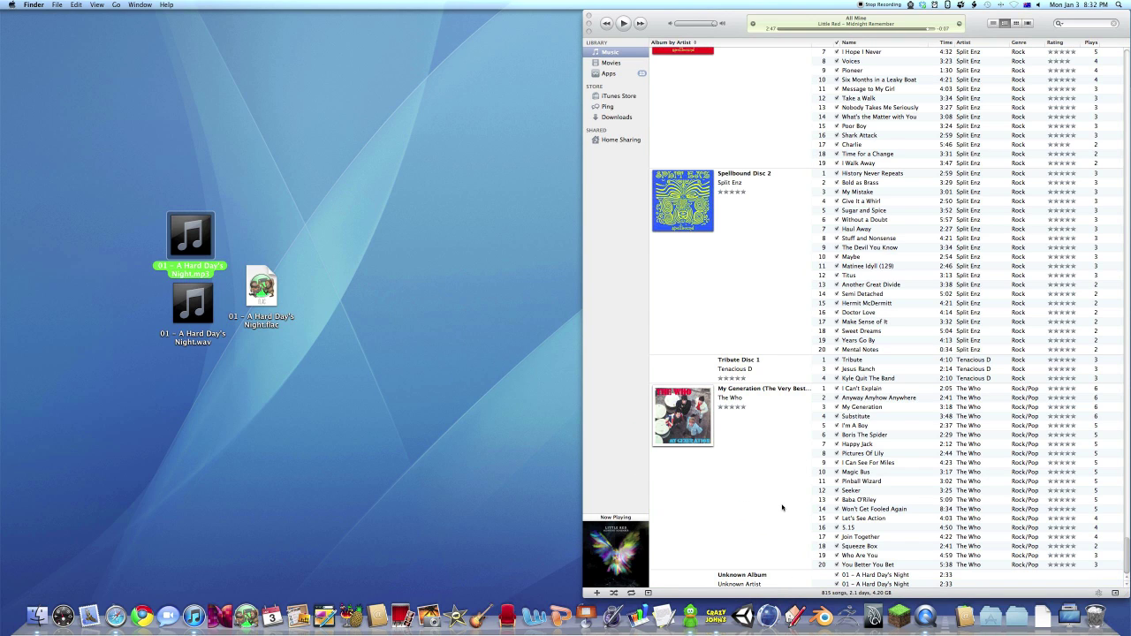
Rename the imported MP3 track in the library as 01 - A Hard Day's Night MP3
{"action": "left_click", "coordinate": [901, 596]}
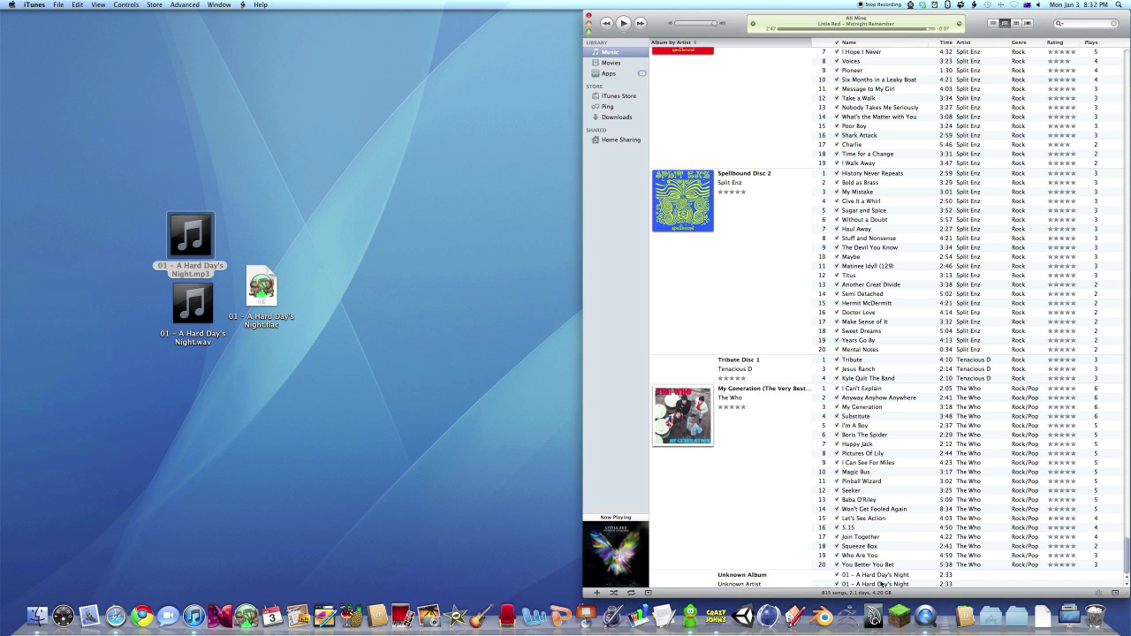
{"action": "left_click", "coordinate": [881, 584]}
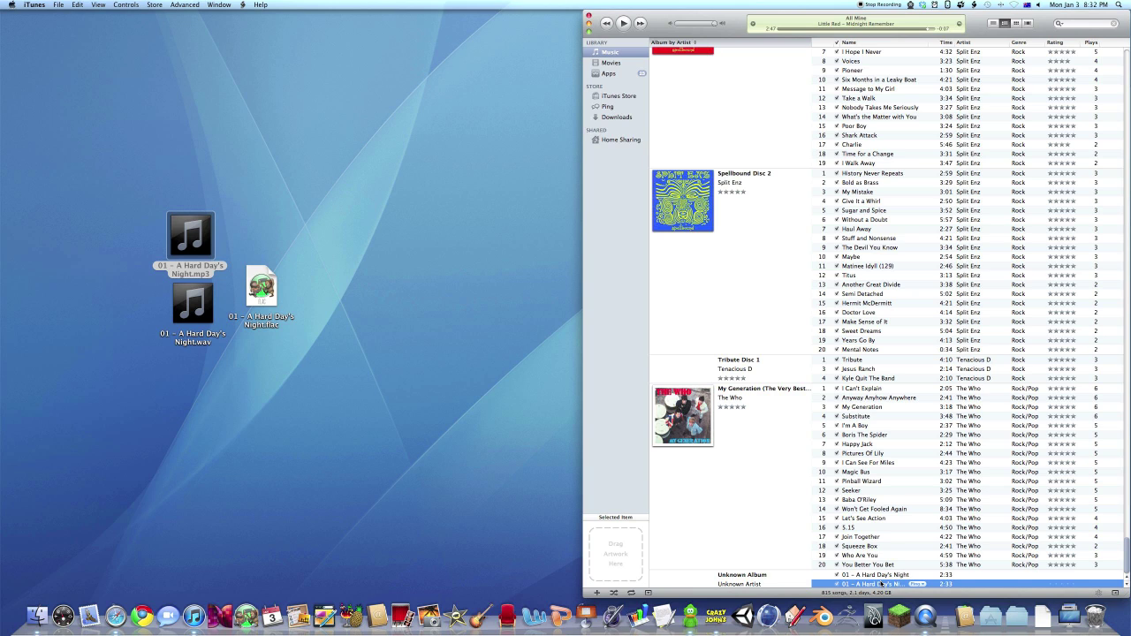
{"action": "key", "text": "super+i"}
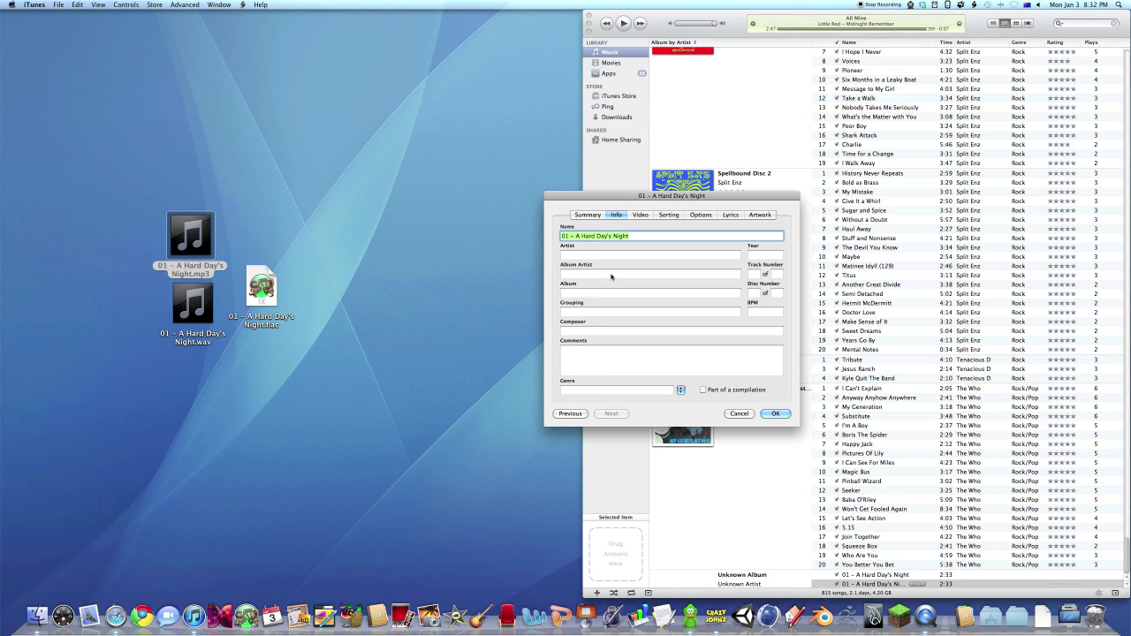
{"action": "left_click", "coordinate": [651, 237]}
{"action": "type", "text": "MP3"}
{"action": "left_click", "coordinate": [776, 416]}
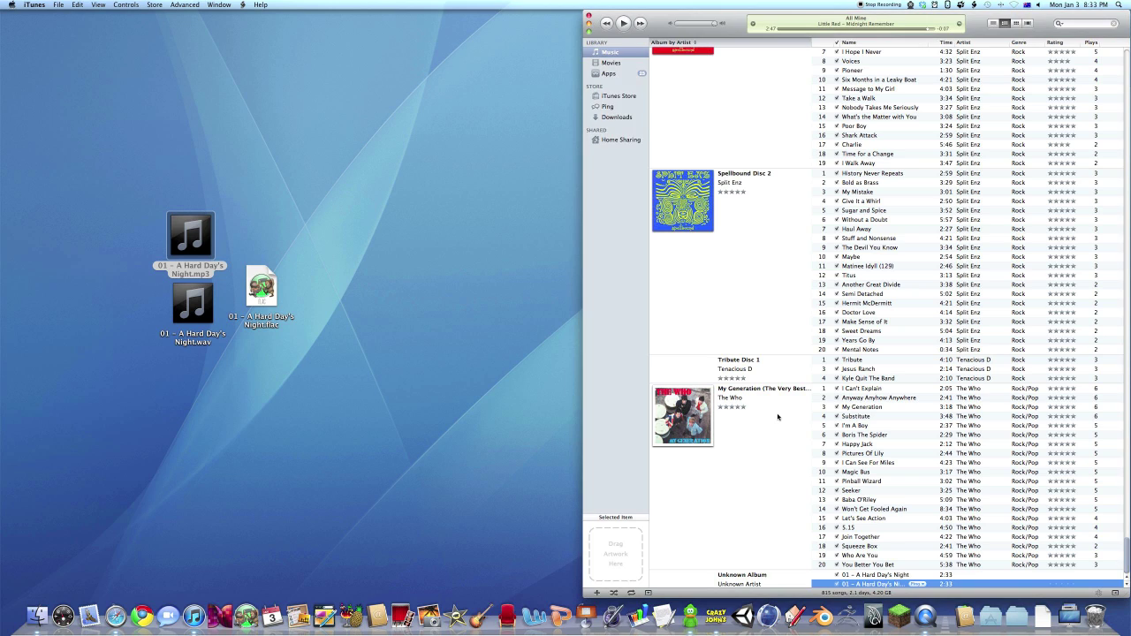
Select the WAV and MP3 tracks alternately to compare their artwork support
{"action": "left_click", "coordinate": [864, 576]}
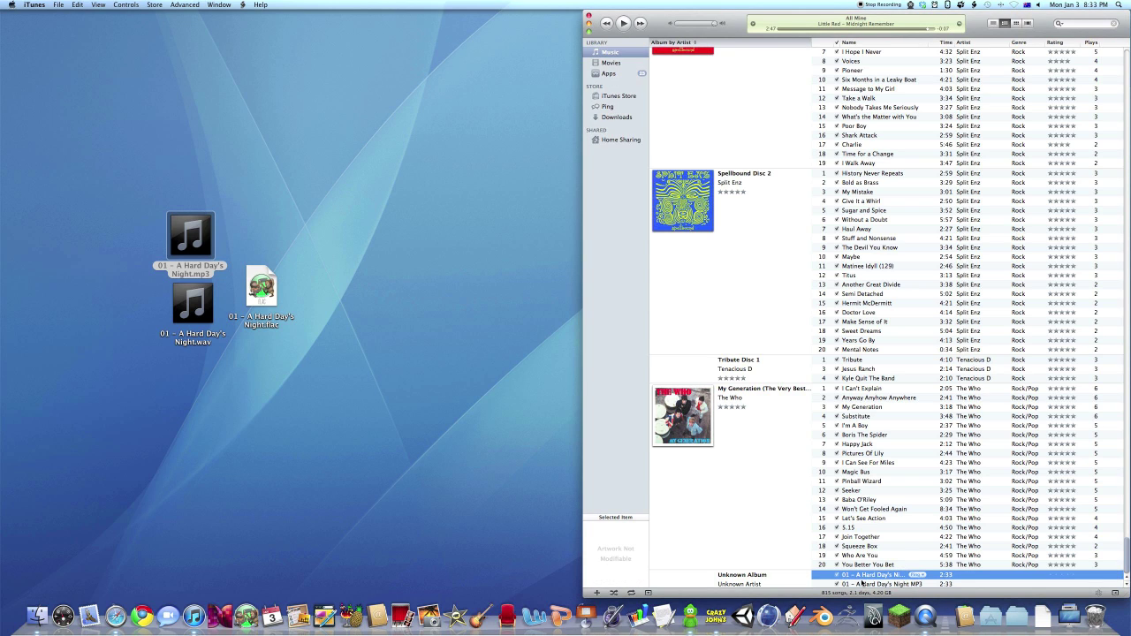
{"action": "left_click", "coordinate": [864, 584]}
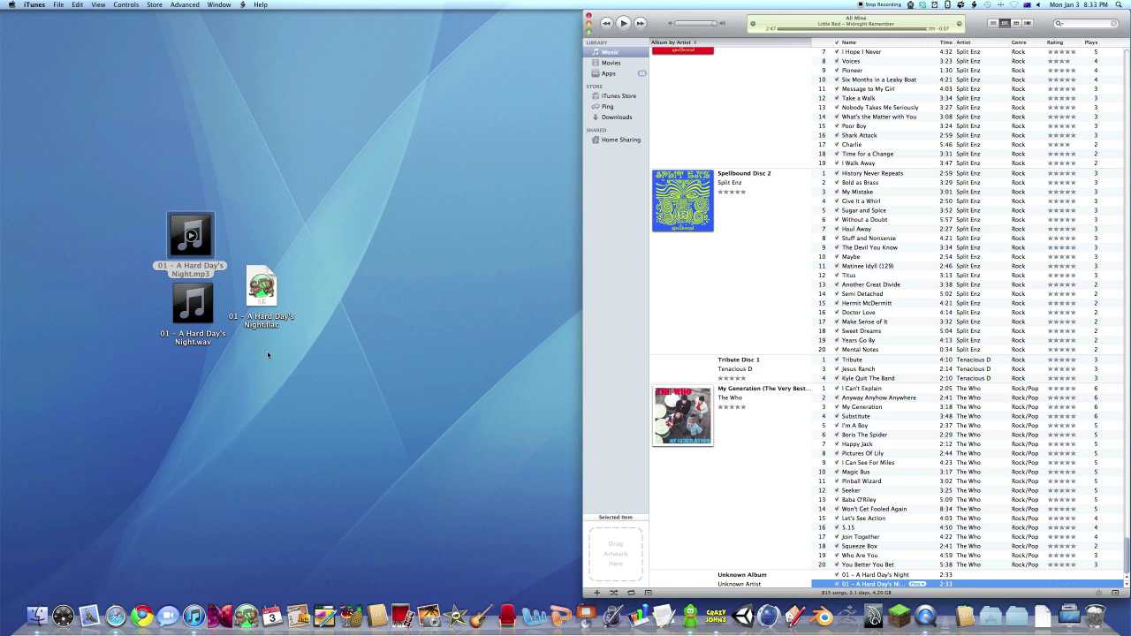
{"action": "left_click", "coordinate": [875, 574]}
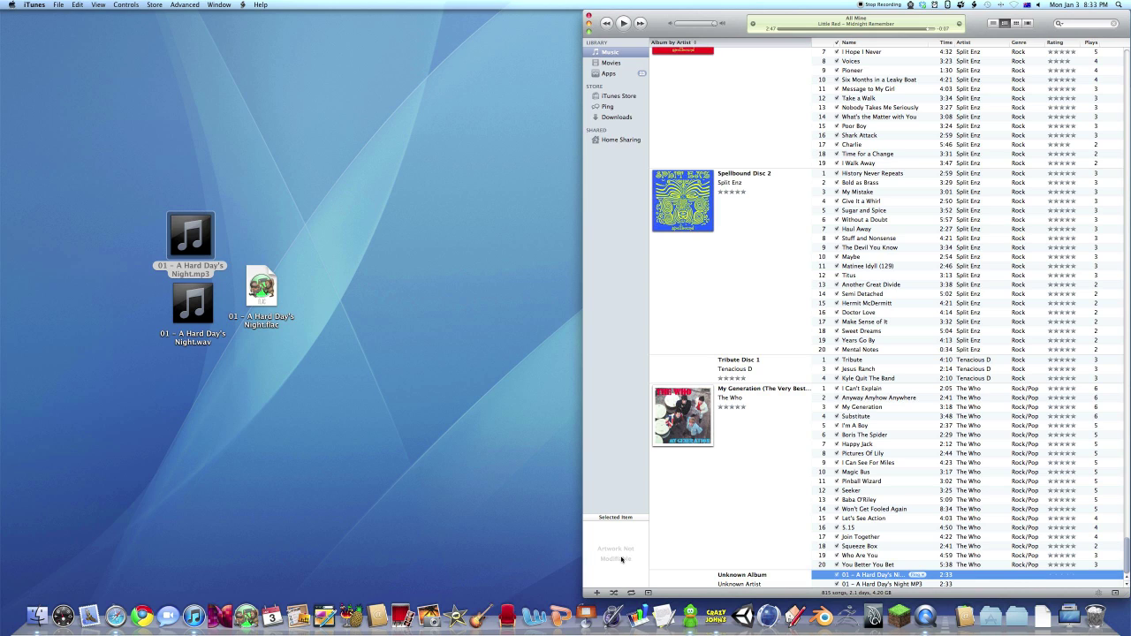
Create an AAC version of the WAV track 01 - A Hard Day's Night and select the converted copy
{"action": "right_click", "coordinate": [860, 577]}
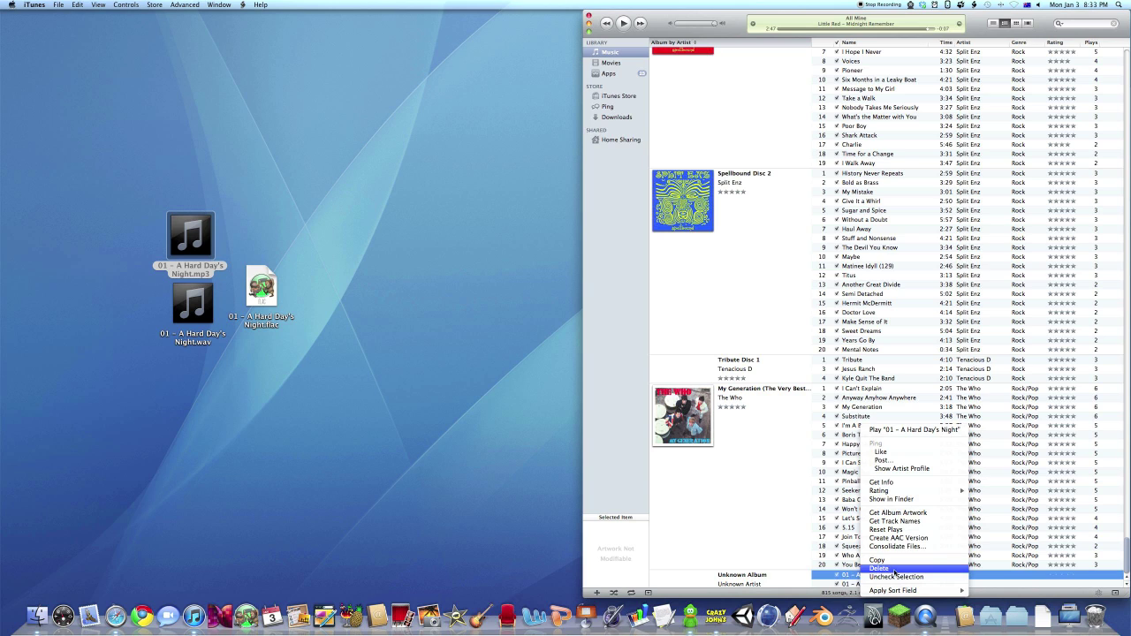
{"action": "left_click", "coordinate": [898, 538]}
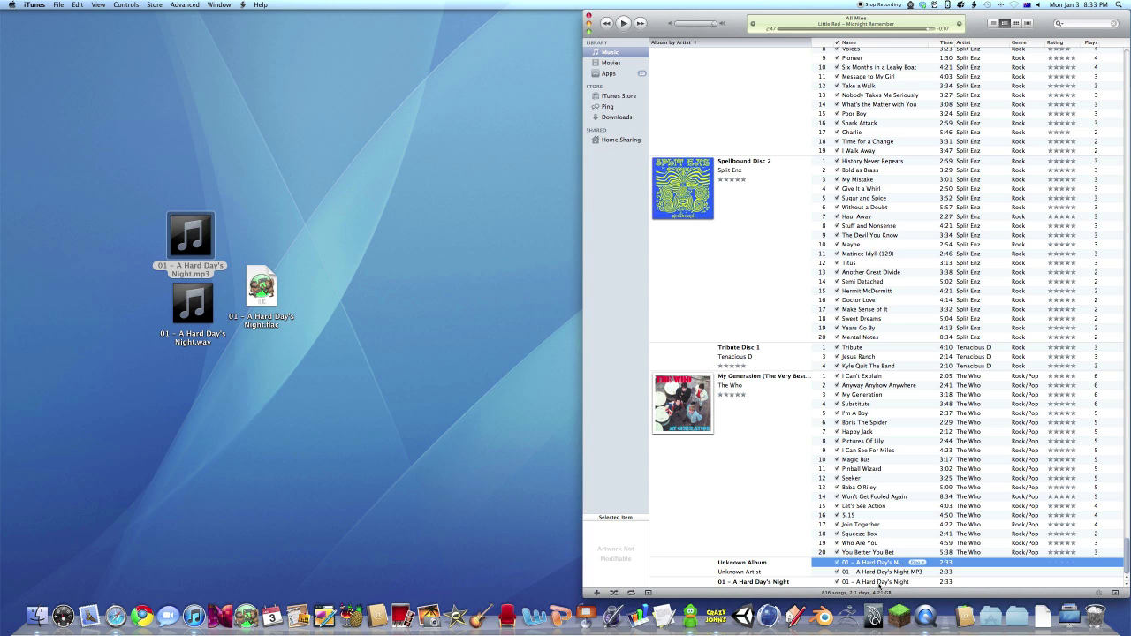
{"action": "left_click", "coordinate": [876, 582]}
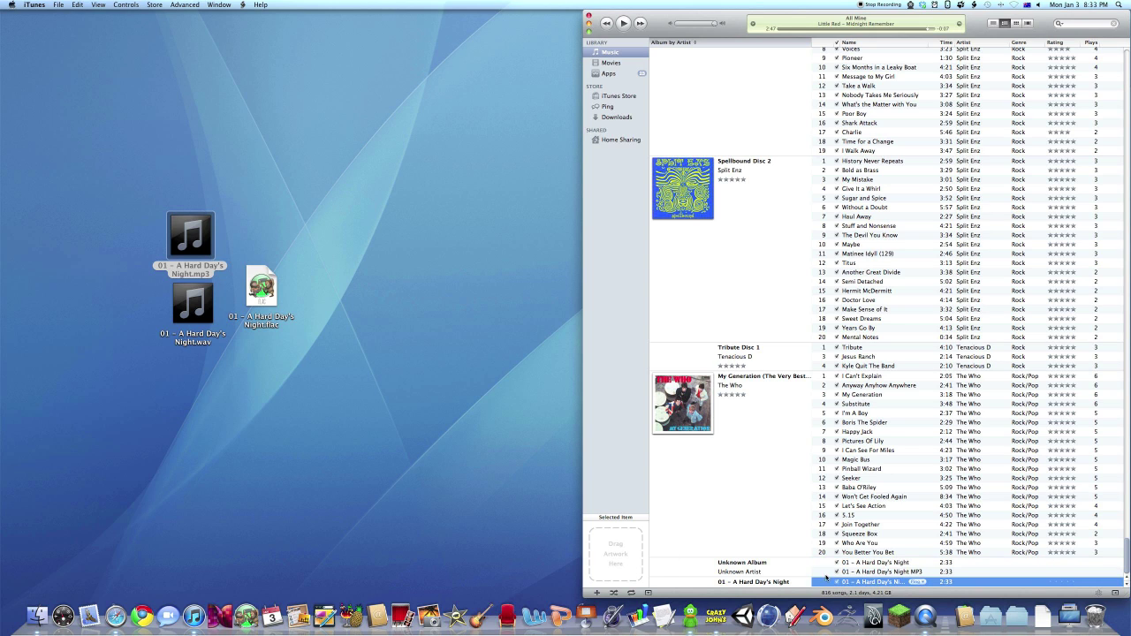
Delete the original WAV track from the library, moving its file to the Trash, and select the remaining AAC version
{"action": "left_click", "coordinate": [890, 562]}
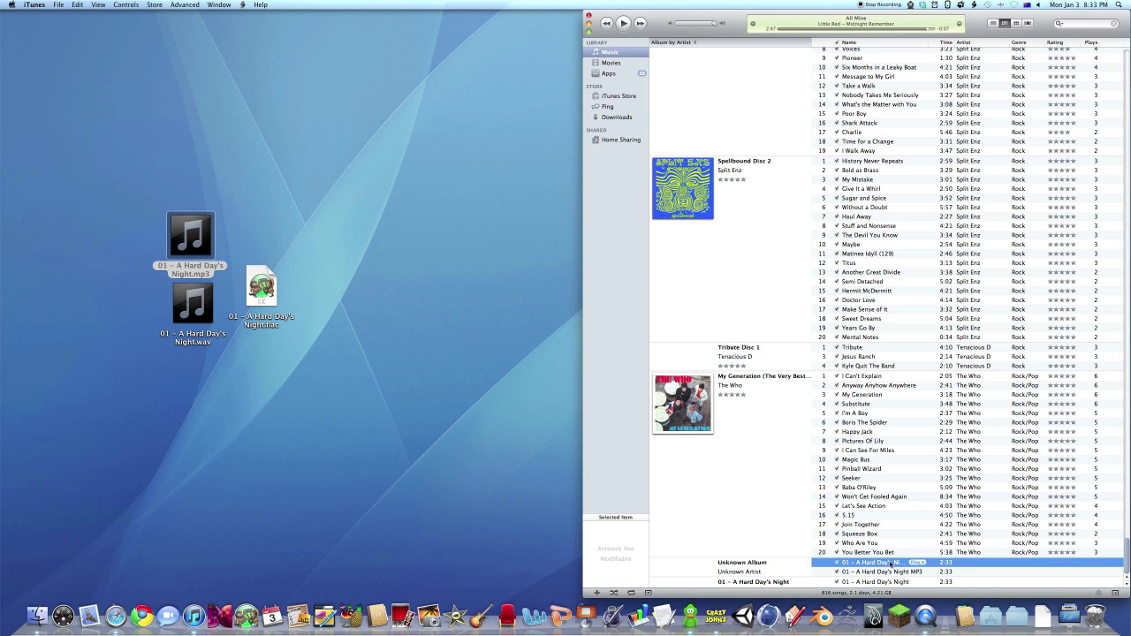
{"action": "key", "text": "Delete"}
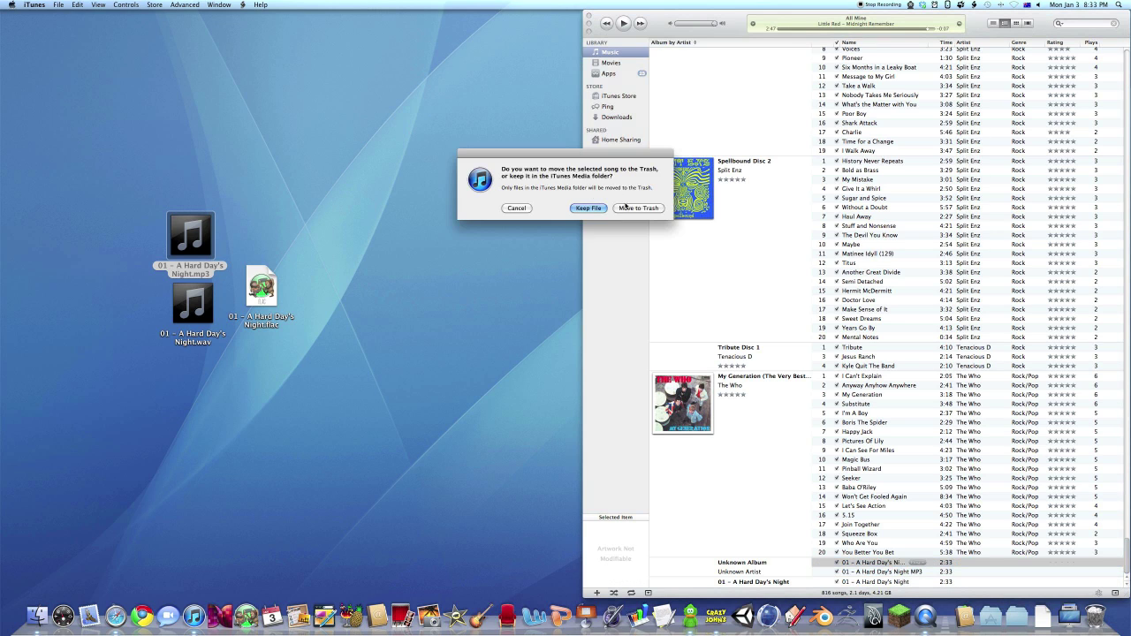
{"action": "left_click", "coordinate": [626, 209]}
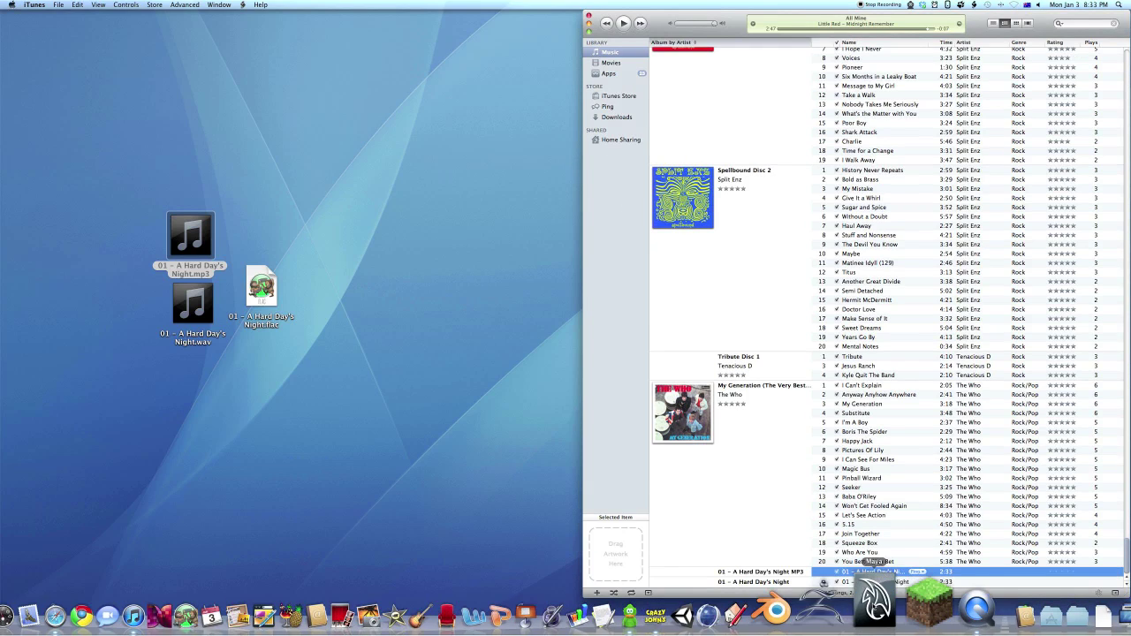
{"action": "left_click", "coordinate": [887, 582]}
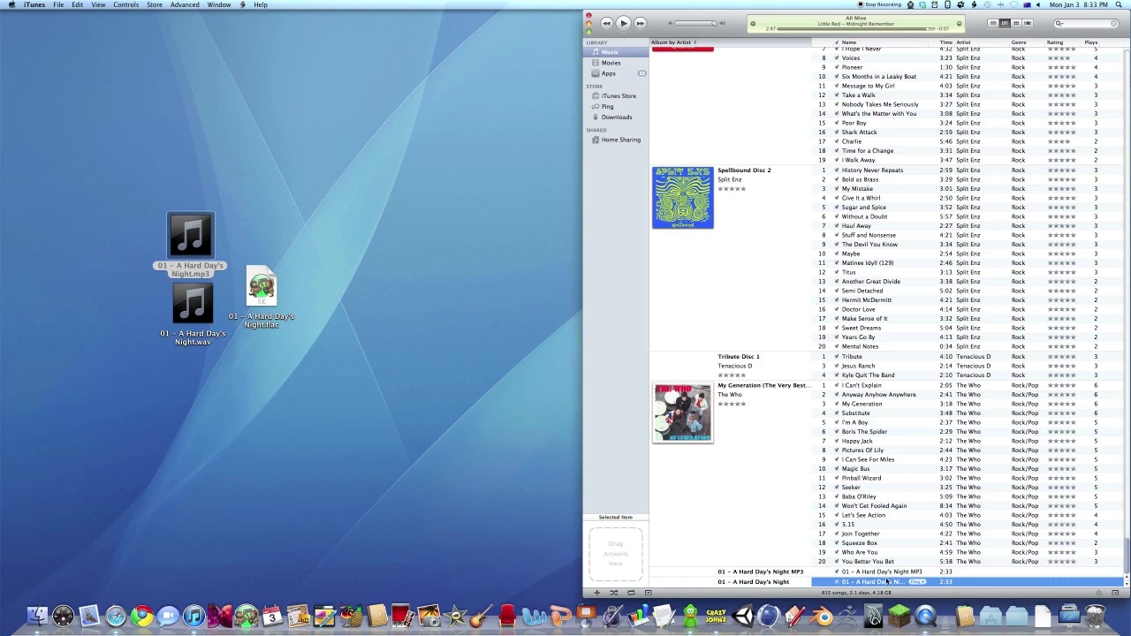